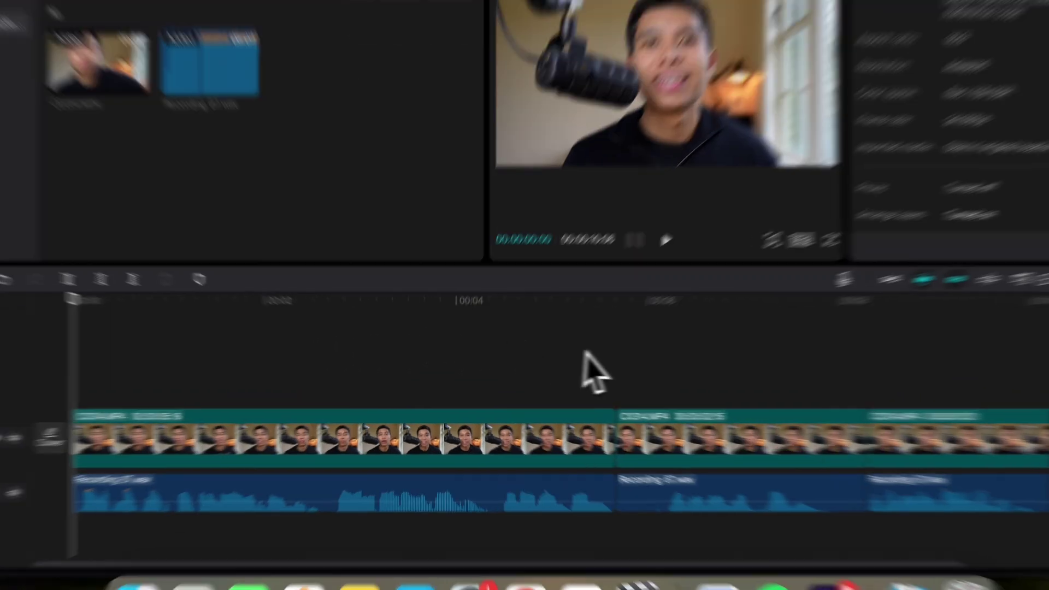
Put the playhead on the first cut, about 5 seconds 21 frames, and scrub to preview it
{"action": "left_click", "coordinate": [574, 377]}
{"action": "scroll", "coordinate": [741, 332], "scroll_direction": "up", "scroll_amount": 3}
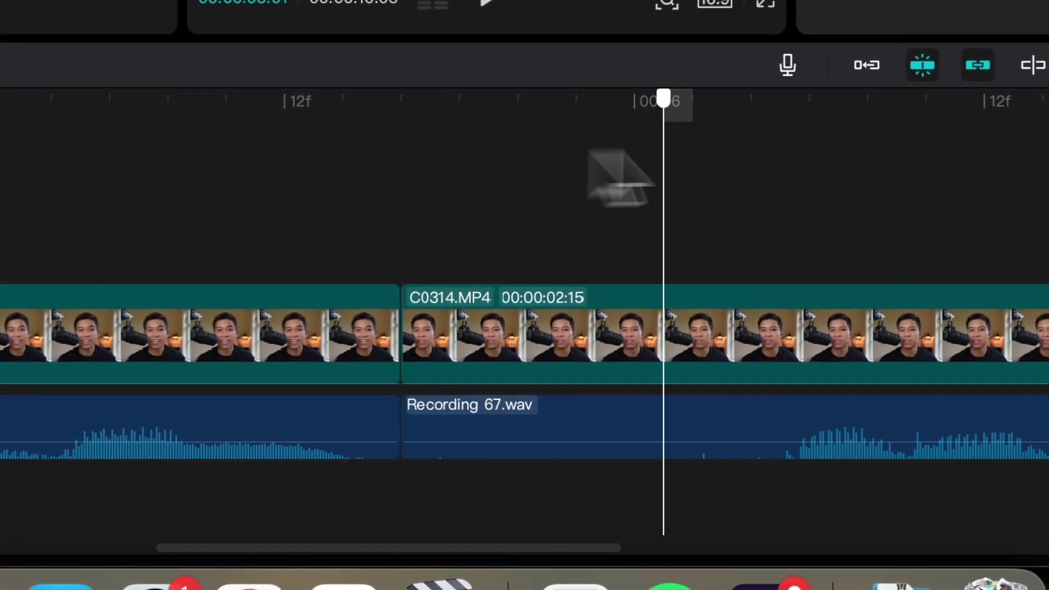
{"action": "key", "text": "Left"}
{"action": "key", "text": "Right"}
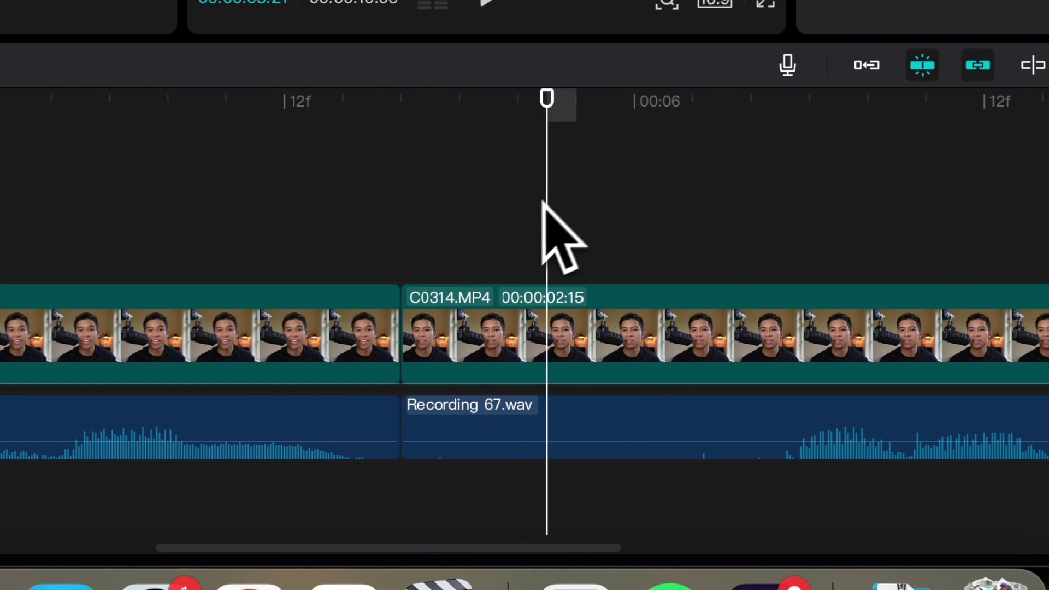
{"action": "left_click_drag", "start_coordinate": [547, 101], "coordinate": [488, 101]}
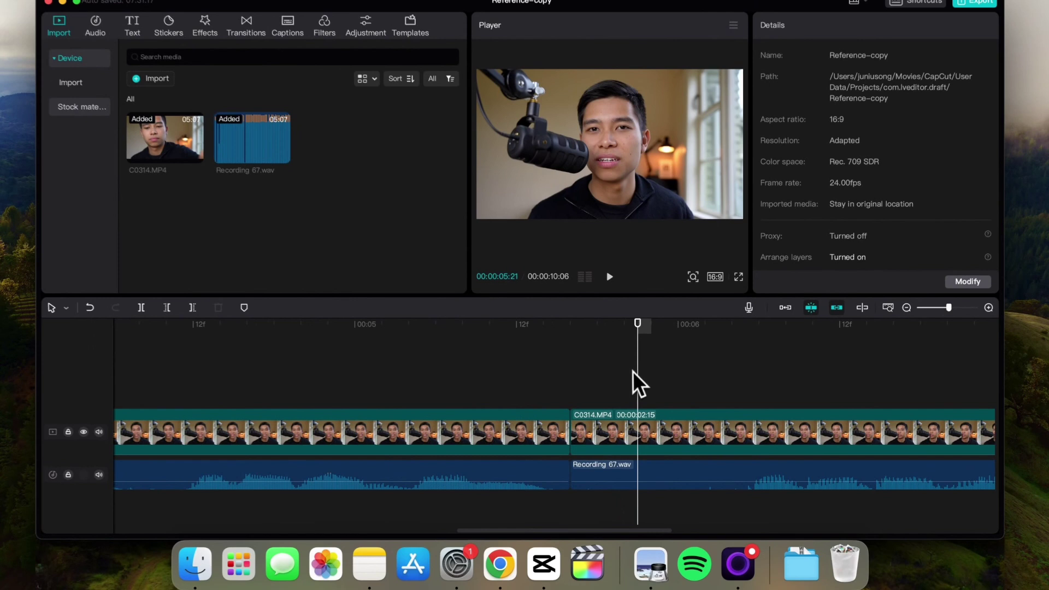
{"action": "scroll", "coordinate": [575, 386], "scroll_direction": "right", "scroll_amount": 5}
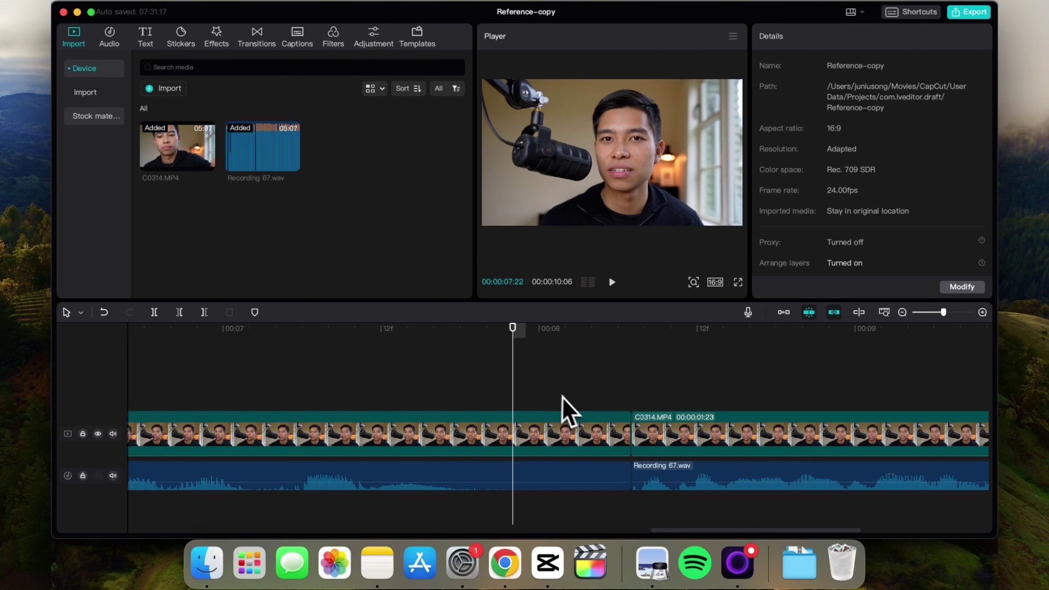
{"action": "scroll", "coordinate": [566, 401], "scroll_direction": "down", "scroll_amount": 4}
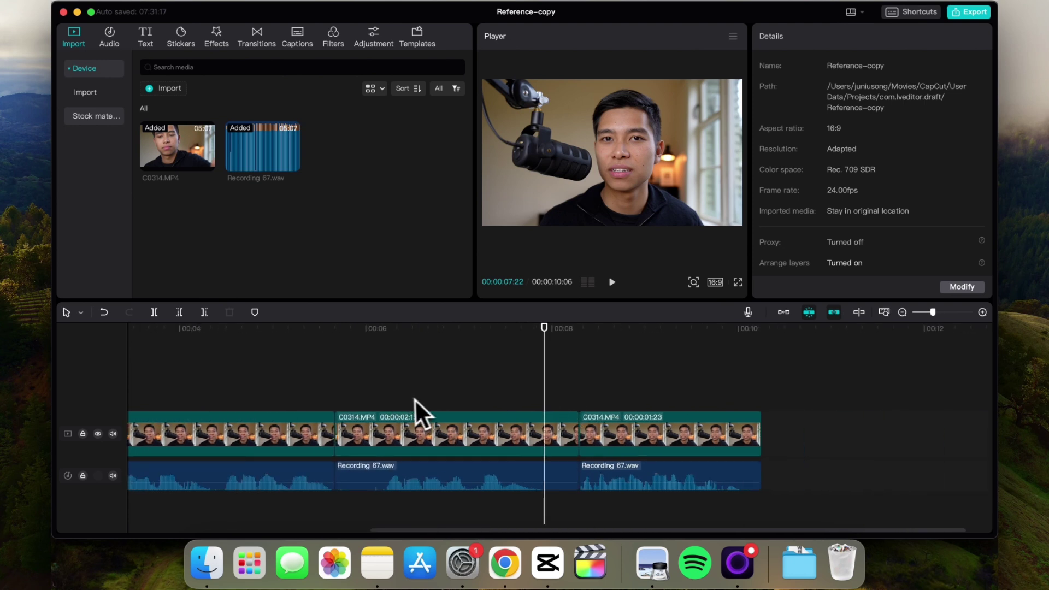
{"action": "scroll", "coordinate": [419, 400], "scroll_direction": "up", "scroll_amount": 3}
{"action": "scroll", "coordinate": [491, 398], "scroll_direction": "up", "scroll_amount": 2}
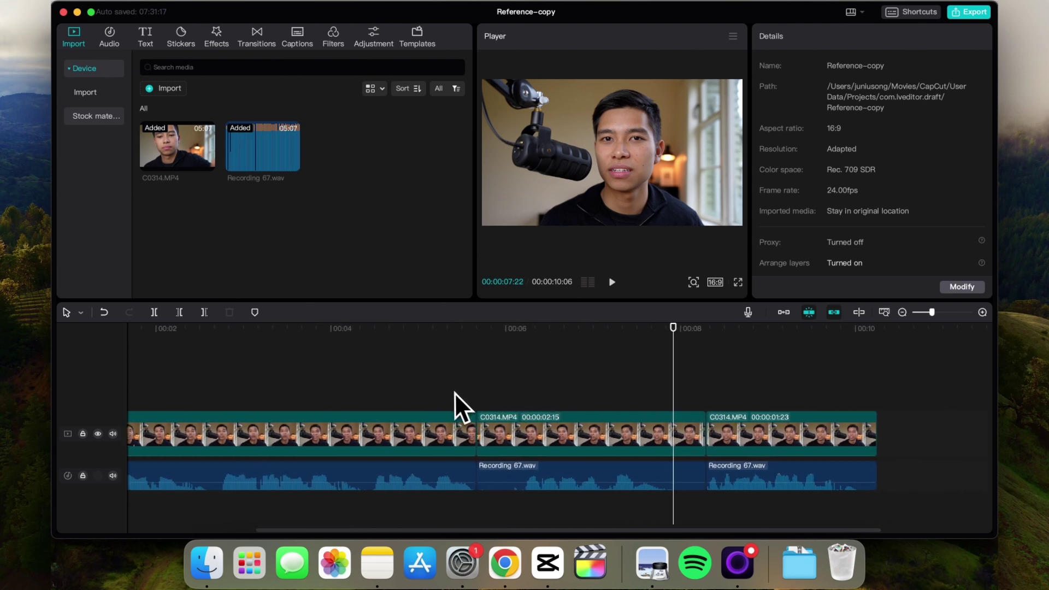
Play the three-clip edit from partway into the first clip through to its end
{"action": "left_click", "coordinate": [335, 372]}
{"action": "key", "text": "space"}
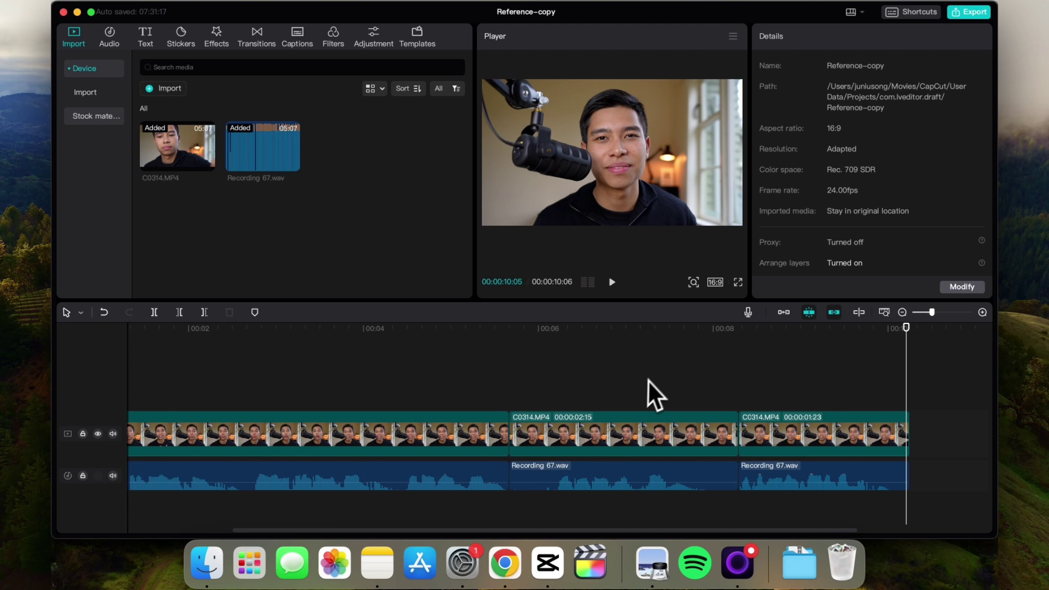
{"action": "scroll", "coordinate": [537, 390], "scroll_direction": "up", "scroll_amount": 3}
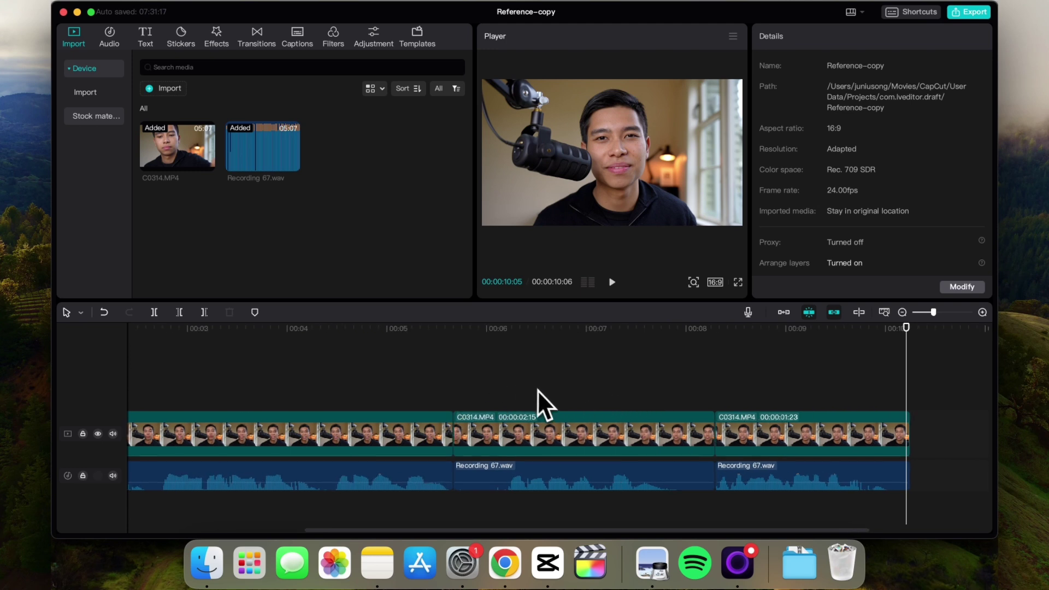
{"action": "scroll", "coordinate": [539, 392], "scroll_direction": "up", "scroll_amount": 3}
{"action": "scroll", "coordinate": [540, 393], "scroll_direction": "up", "scroll_amount": 2}
{"action": "scroll", "coordinate": [540, 393], "scroll_direction": "left", "scroll_amount": 2}
{"action": "scroll", "coordinate": [539, 394], "scroll_direction": "left", "scroll_amount": 2}
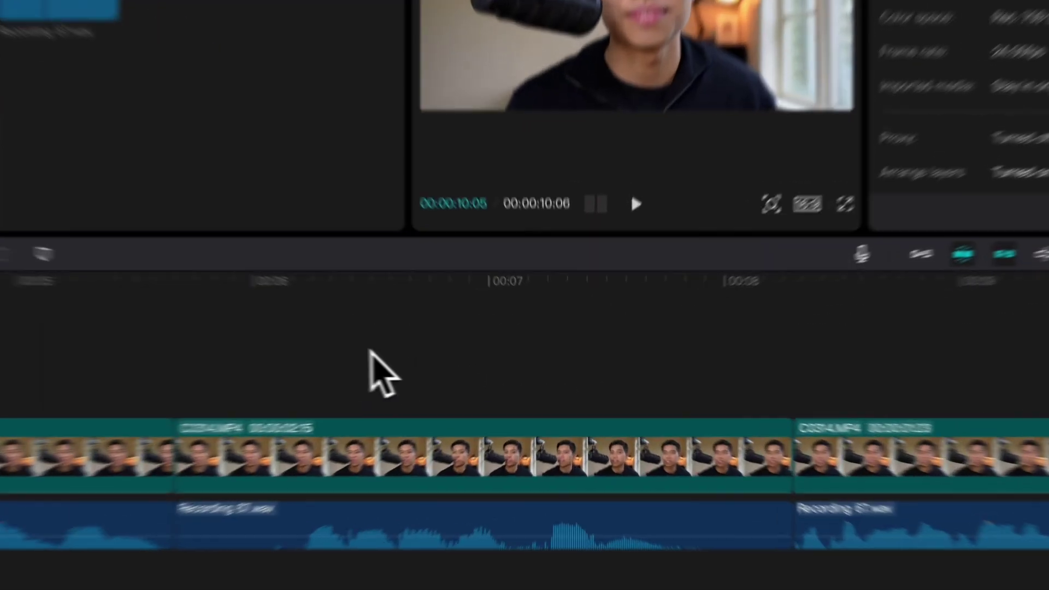
Snap the playhead onto the second-to-third clip cut at 8 seconds 7 frames
{"action": "left_click", "coordinate": [440, 328]}
{"action": "left_click_drag", "start_coordinate": [278, 239], "coordinate": [798, 239]}
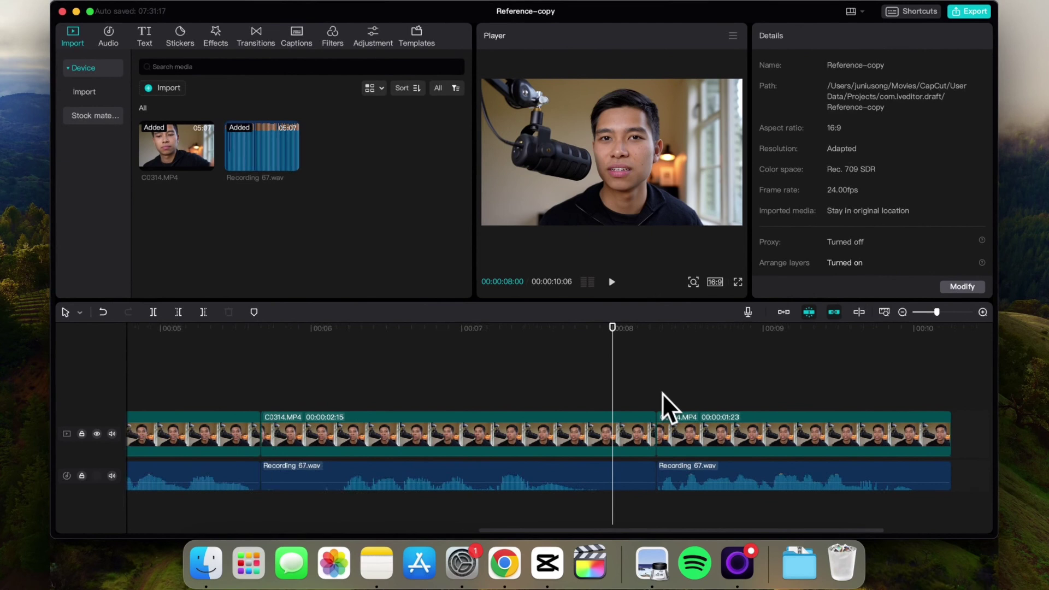
{"action": "key", "text": "Down"}
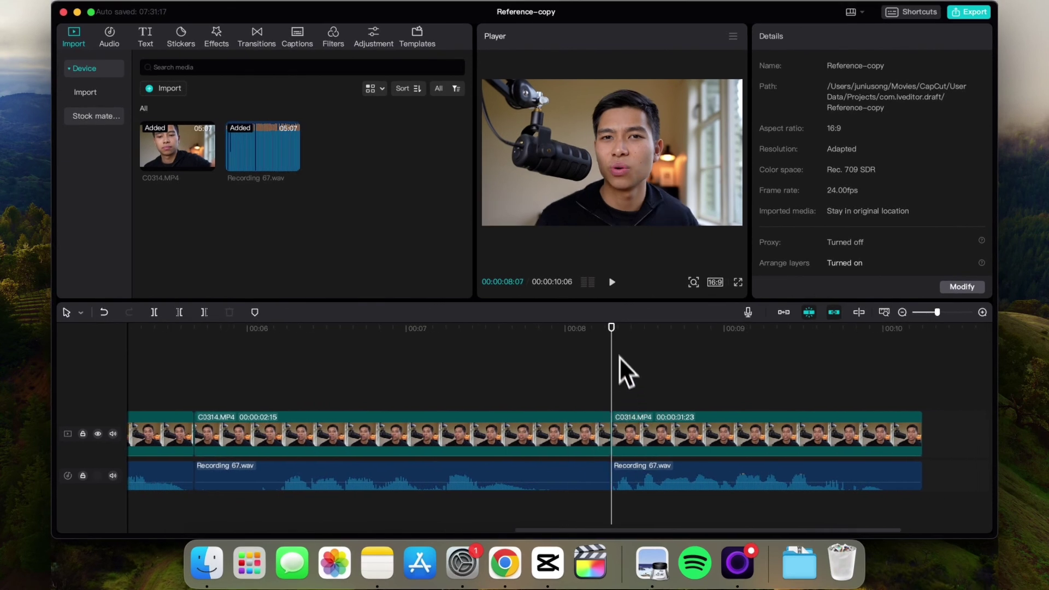
{"action": "key", "text": "ctrl+minus"}
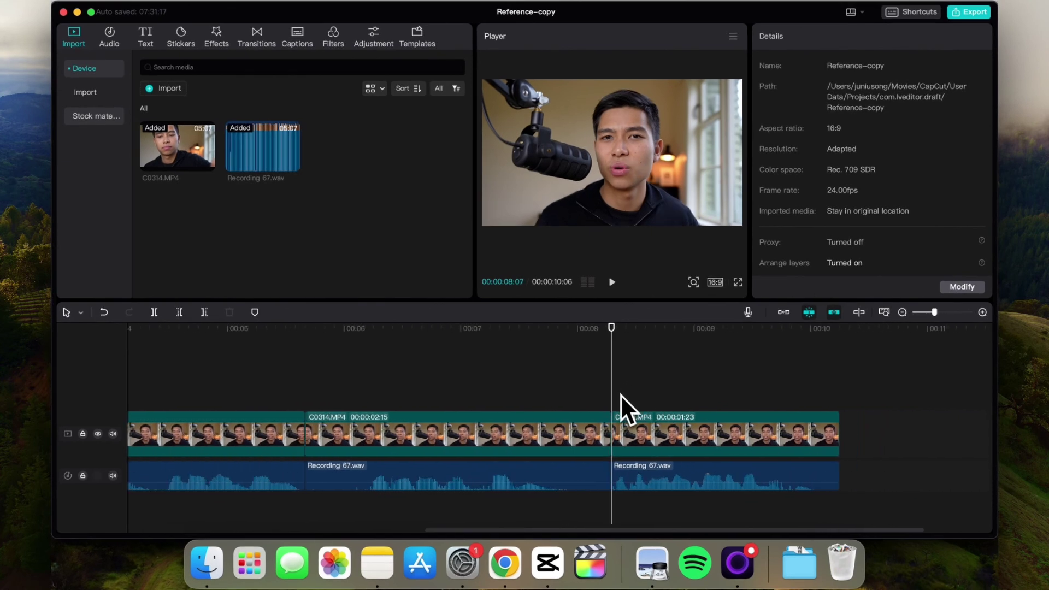
{"action": "key", "text": "ctrl+minus"}
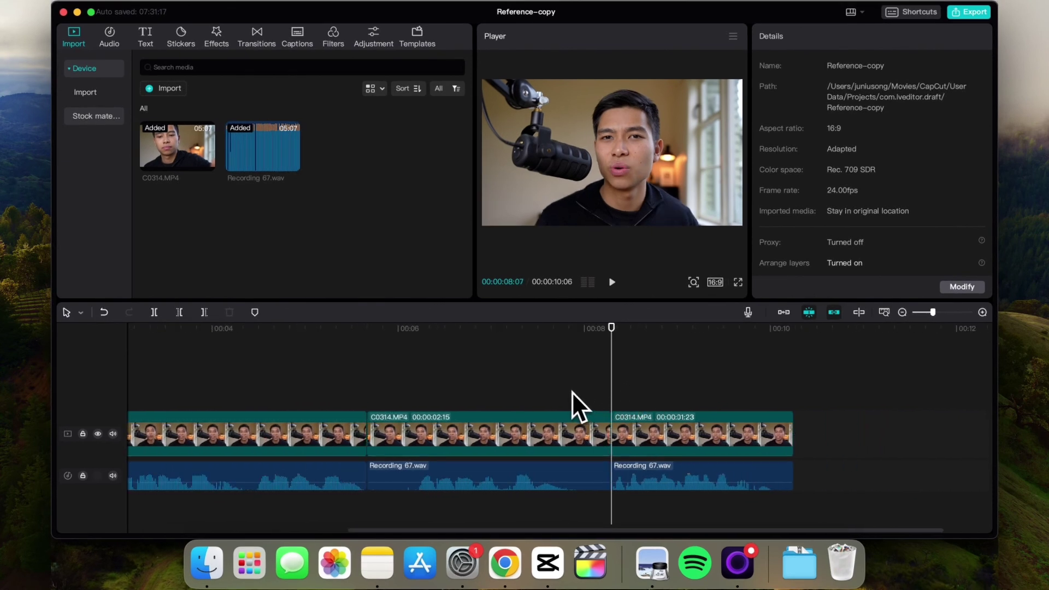
{"action": "key", "text": "ctrl+minus"}
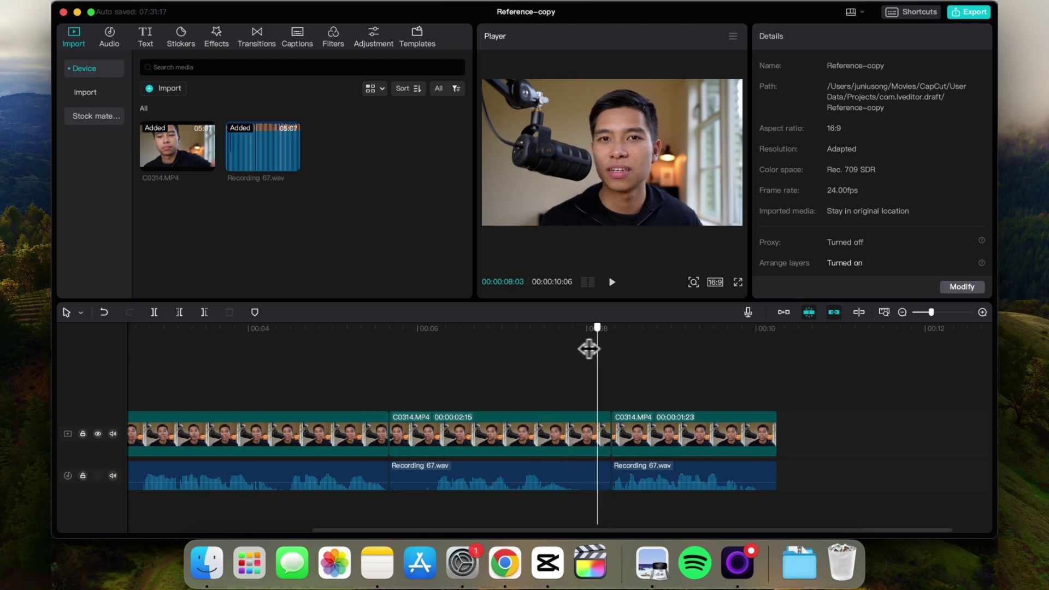
{"action": "scroll", "coordinate": [573, 374], "scroll_direction": "right", "scroll_amount": 2}
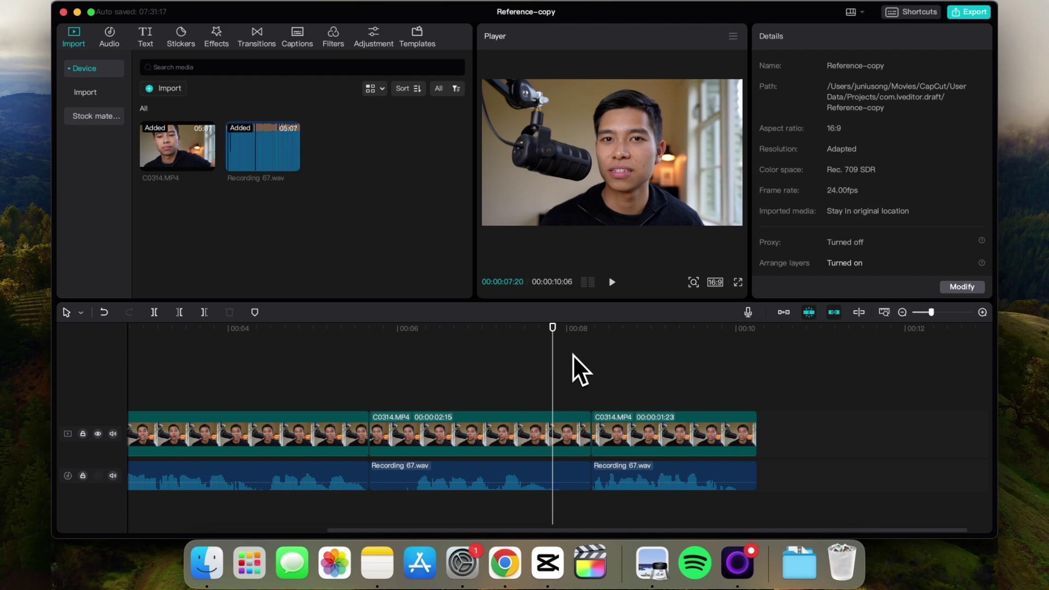